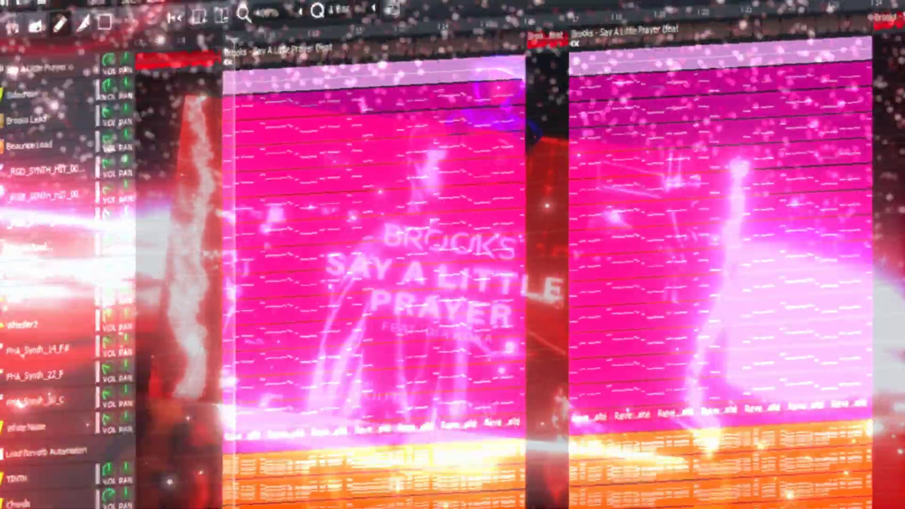
{"action": "scroll", "coordinate": [542, 259], "scroll_direction": "down", "scroll_amount": 10}
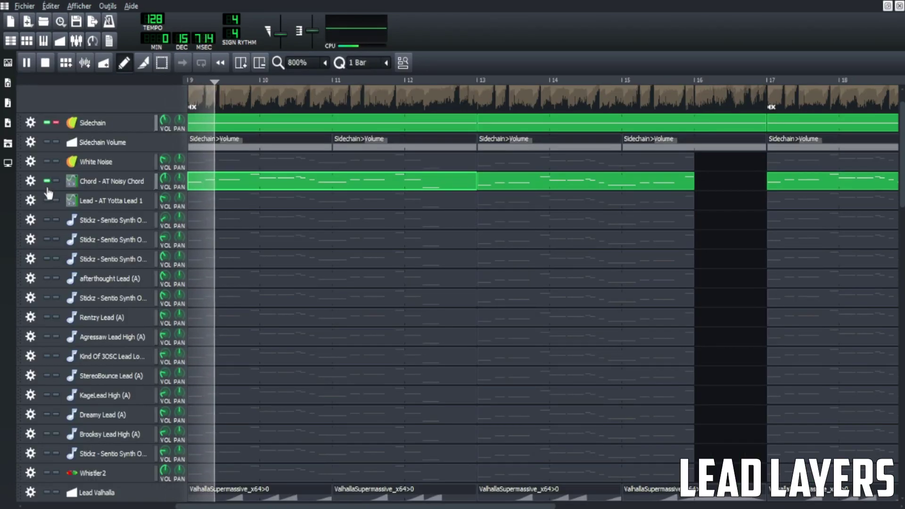
Mute the Chord - AT Noisy Chord track and audition the White Noise lead layer by itself
{"action": "key", "text": "space"}
{"action": "left_click", "coordinate": [47, 181]}
{"action": "left_click", "coordinate": [47, 161]}
{"action": "key", "text": "space"}
{"action": "left_click", "coordinate": [47, 162]}
Audition Lead - AT Yotta Lead 1 and the first Stickz - Sentio Synth layer one at a time, muting each again
{"action": "left_click", "coordinate": [47, 201]}
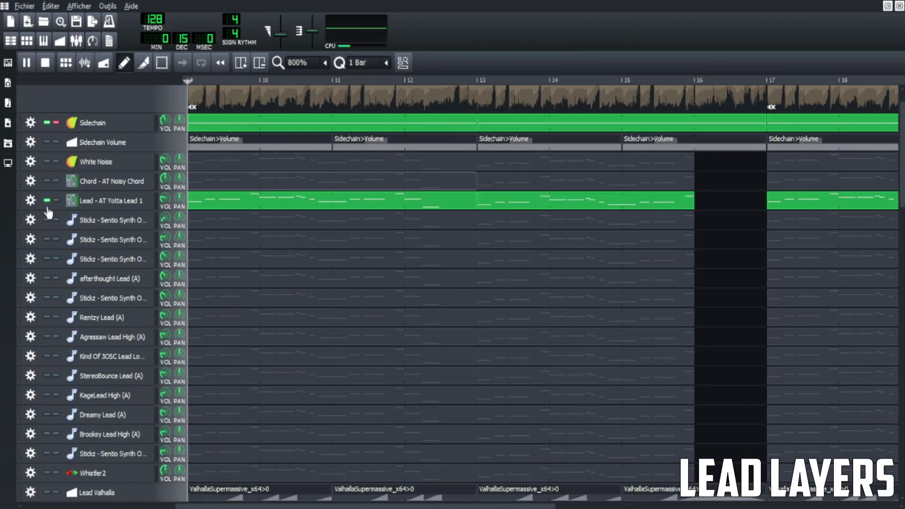
{"action": "key", "text": "space"}
{"action": "left_click", "coordinate": [47, 201]}
{"action": "left_click", "coordinate": [46, 220]}
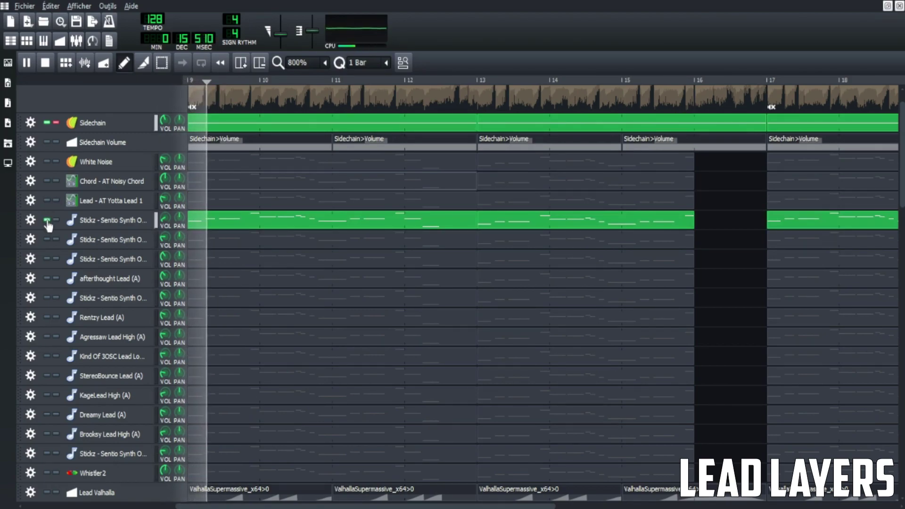
{"action": "key", "text": "space"}
{"action": "left_click", "coordinate": [47, 220]}
Audition the second and third Stickz - Sentio Synth lead layers one at a time, muting each again
{"action": "left_click", "coordinate": [47, 239]}
{"action": "left_click", "coordinate": [47, 240]}
{"action": "left_click", "coordinate": [46, 259]}
{"action": "key", "text": "space"}
{"action": "left_click", "coordinate": [47, 258]}
Audition afterthought Lead (A) and the Stickz - Sentio Synth layer directly below it separately, muting each again
{"action": "left_click", "coordinate": [46, 278]}
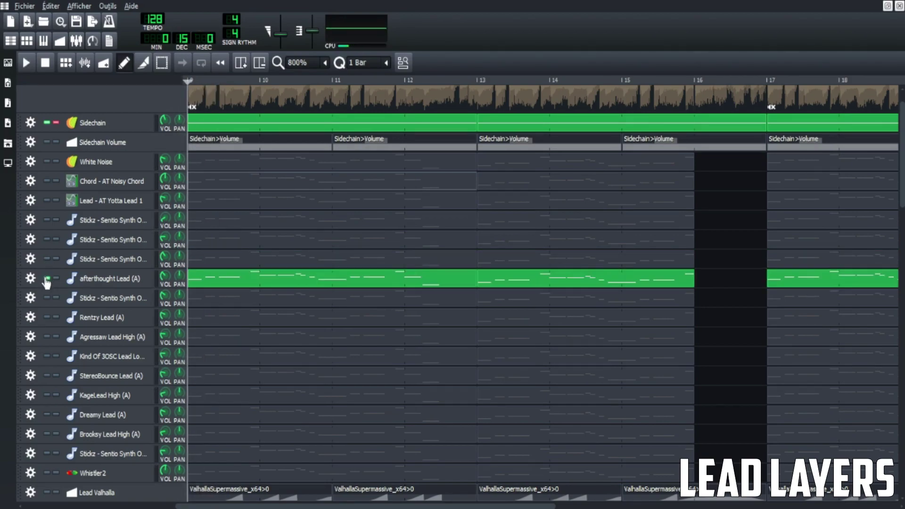
{"action": "key", "text": "space"}
{"action": "left_click", "coordinate": [47, 278]}
{"action": "left_click", "coordinate": [47, 298]}
{"action": "key", "text": "space"}
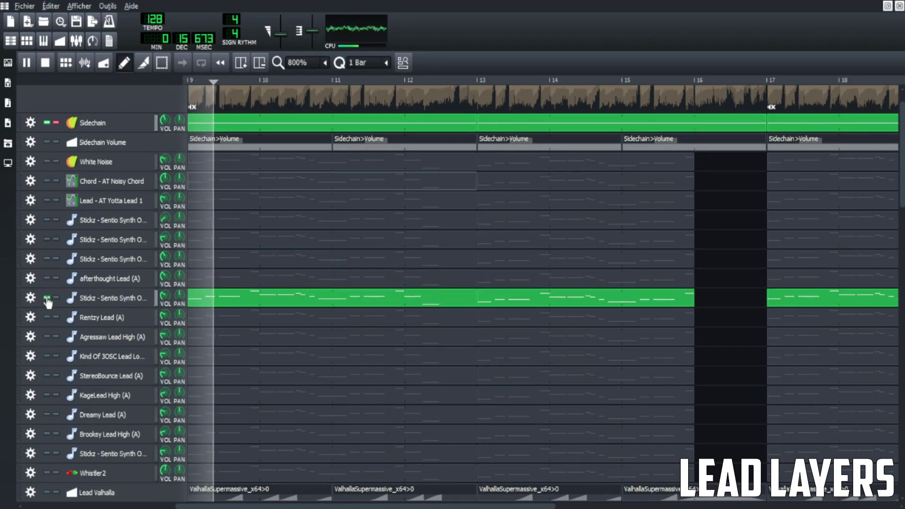
{"action": "left_click", "coordinate": [47, 298]}
Audition the Rentzy Lead (A) and Agressaw Lead High (A) layers one at a time, muting each again
{"action": "left_click", "coordinate": [47, 317]}
{"action": "key", "text": "space"}
{"action": "left_click", "coordinate": [47, 318]}
{"action": "left_click", "coordinate": [47, 337]}
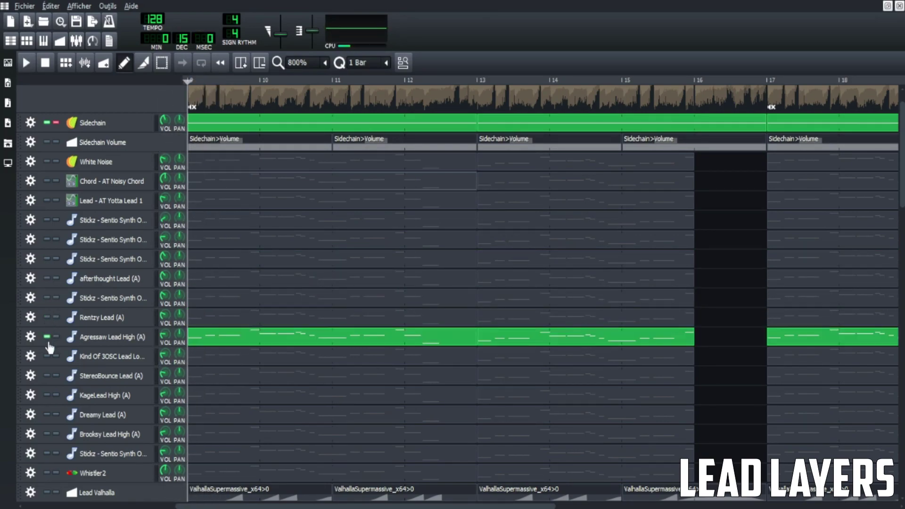
{"action": "key", "text": "space"}
{"action": "left_click", "coordinate": [47, 337]}
Audition the Kind Of 3OSC Lead and StereoBounce Lead (A) layers one at a time, muting each again
{"action": "left_click", "coordinate": [46, 356]}
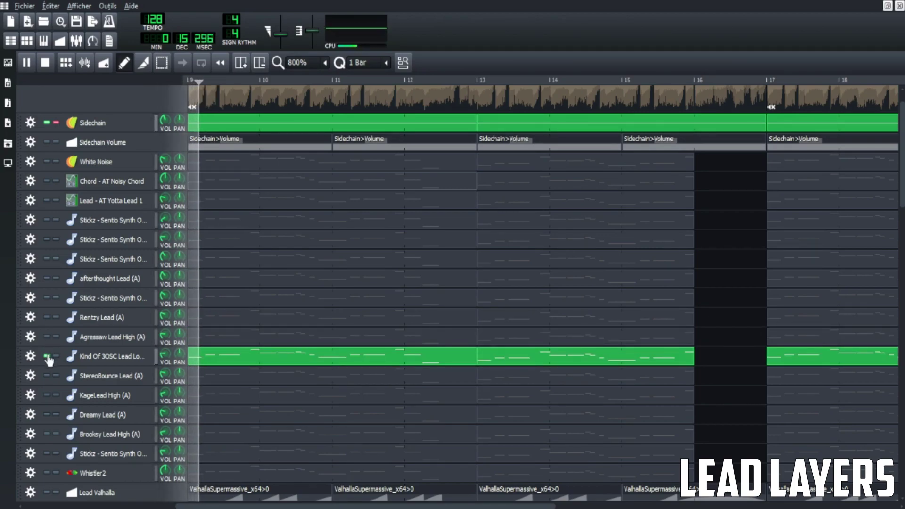
{"action": "key", "text": "space"}
{"action": "left_click", "coordinate": [46, 356]}
{"action": "left_click", "coordinate": [46, 376]}
{"action": "key", "text": "space"}
{"action": "left_click", "coordinate": [46, 376]}
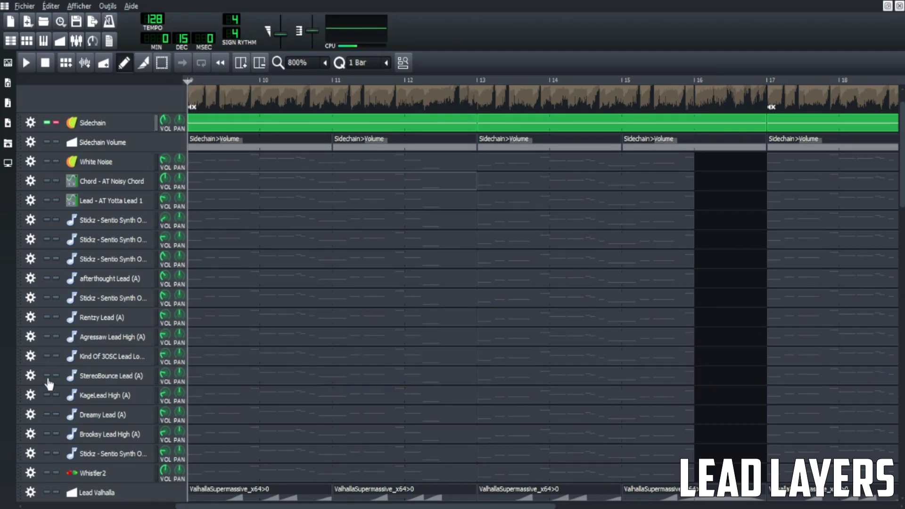
Audition the KageLead High (A) and Dreamy Lead (A) layers one at a time, muting each again
{"action": "left_click", "coordinate": [47, 395]}
{"action": "key", "text": "space"}
{"action": "left_click", "coordinate": [46, 395]}
{"action": "left_click", "coordinate": [47, 415]}
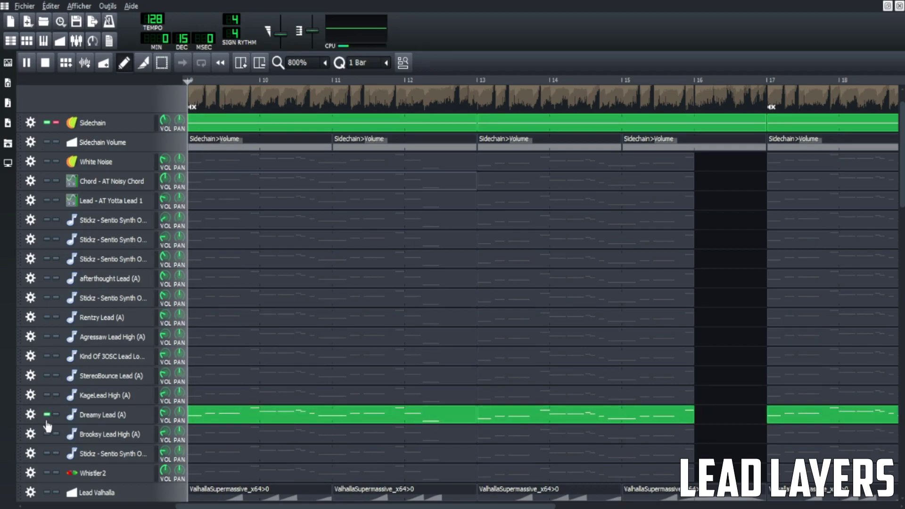
{"action": "left_click", "coordinate": [47, 415]}
Audition Brooksy Lead High (A) and the Stickz - Sentio Synth layer above Whistler2 separately, muting each again
{"action": "left_click", "coordinate": [46, 434]}
{"action": "key", "text": "space"}
{"action": "key", "text": "space"}
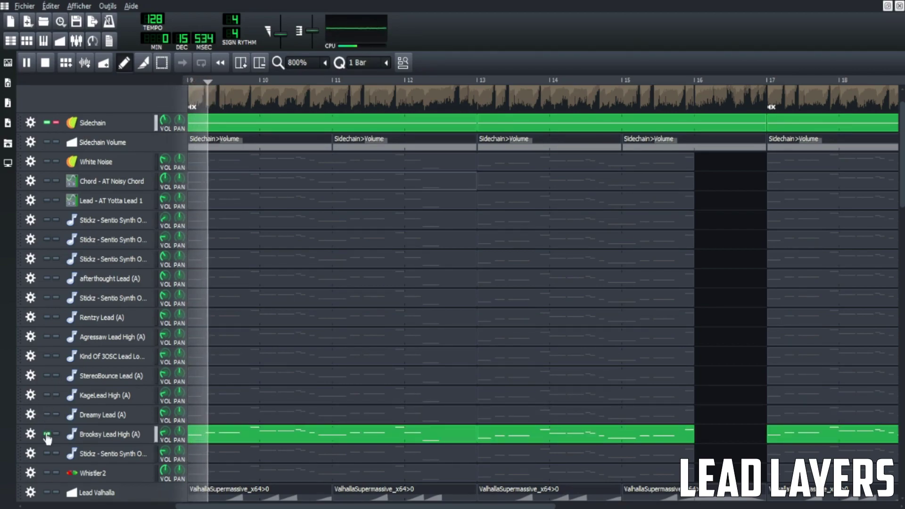
{"action": "key", "text": "space"}
{"action": "left_click", "coordinate": [47, 434]}
{"action": "left_click", "coordinate": [47, 454]}
{"action": "key", "text": "space"}
{"action": "key", "text": "space"}
{"action": "left_click", "coordinate": [46, 454]}
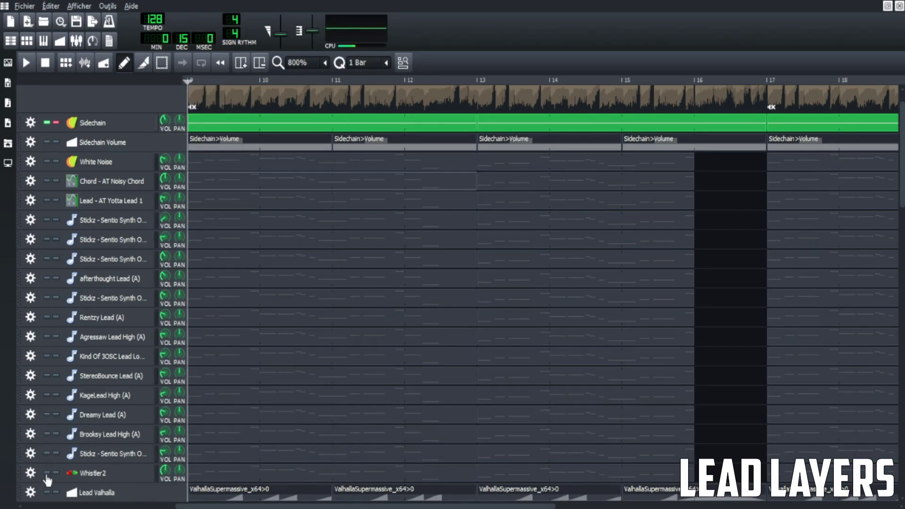
Unmute the Whistler2 track and play it by itself from bar 9
{"action": "left_click", "coordinate": [47, 473]}
{"action": "key", "text": "space"}
{"action": "key", "text": "space"}
{"action": "key", "text": "space"}
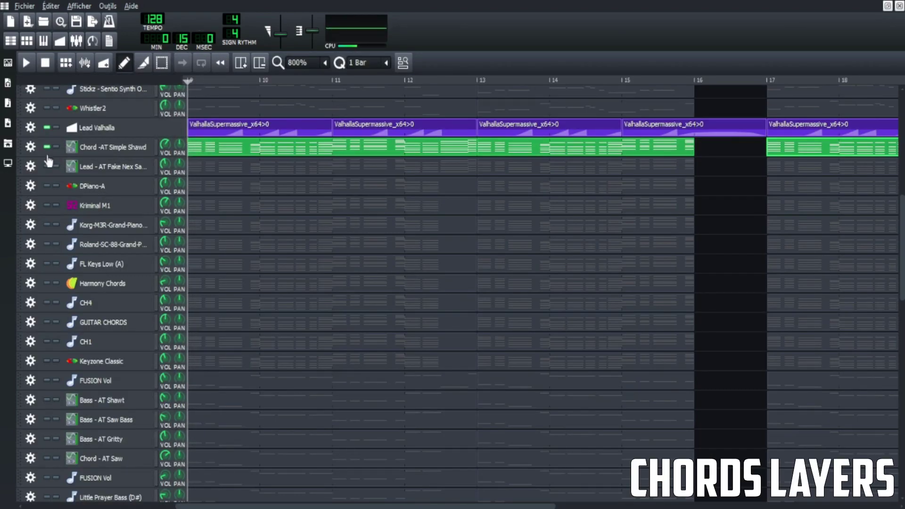
Mute Chord - AT Simple Shawd and audition the Lead - AT Fake Nex and DPiano-A chord layers one at a time
{"action": "left_click", "coordinate": [48, 147]}
{"action": "left_click", "coordinate": [47, 166]}
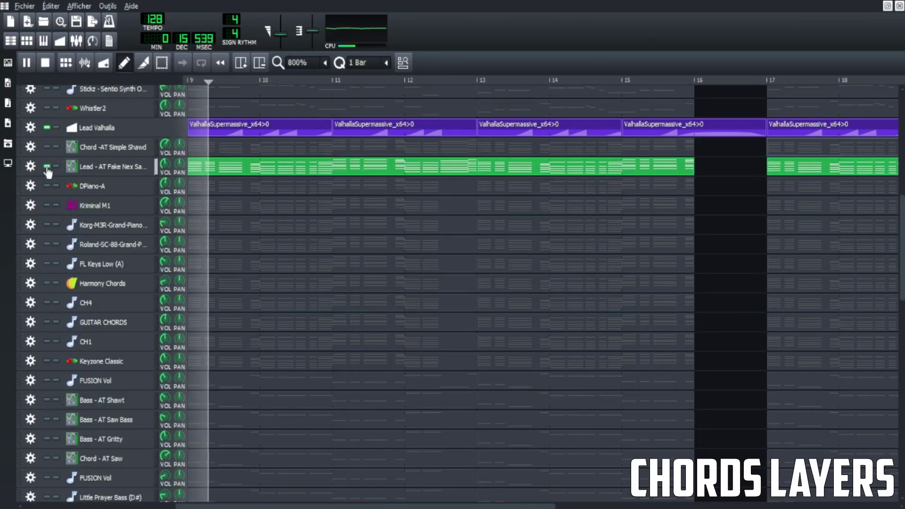
{"action": "left_click", "coordinate": [47, 166]}
{"action": "left_click", "coordinate": [47, 186]}
{"action": "key", "text": "space"}
{"action": "left_click", "coordinate": [47, 186]}
{"action": "key", "text": "space"}
Audition the Kriminal M1 and Korg-M3R-Grand-Piano chord layers one at a time, muting each again
{"action": "left_click", "coordinate": [48, 205]}
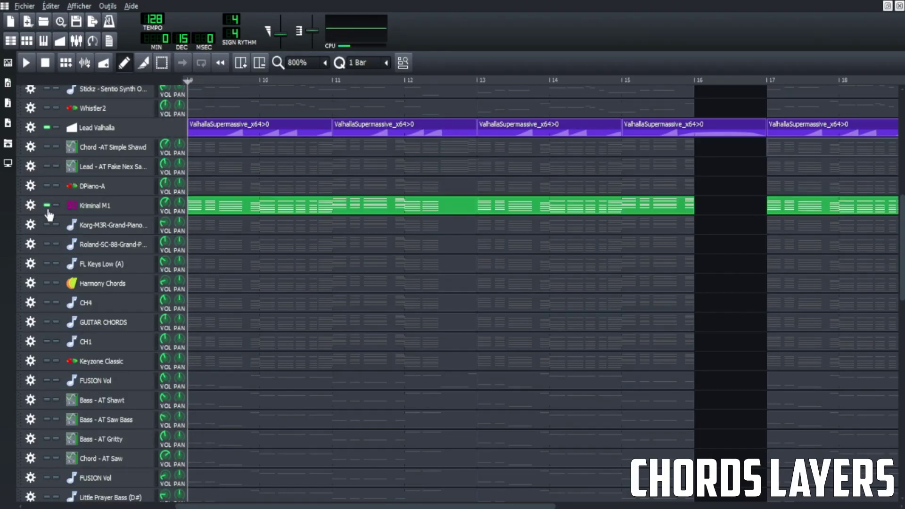
{"action": "key", "text": "space"}
{"action": "left_click", "coordinate": [47, 205]}
{"action": "left_click", "coordinate": [48, 225]}
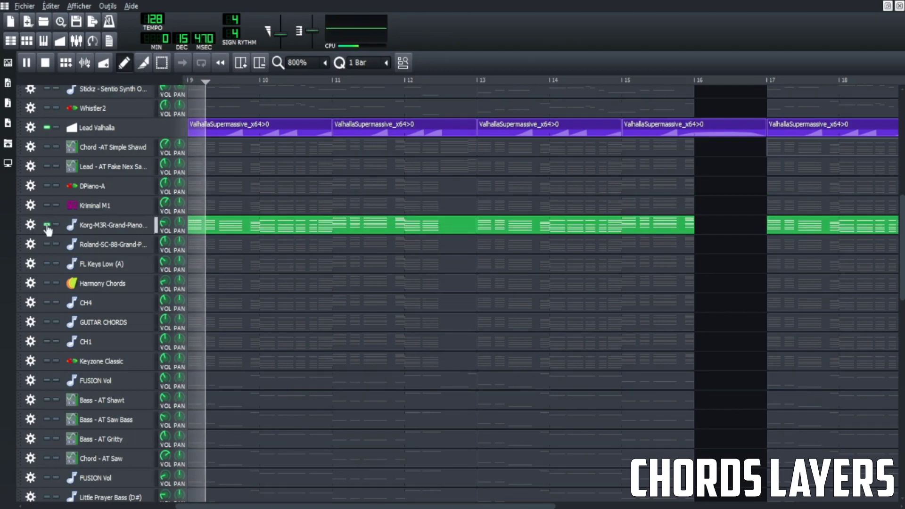
{"action": "key", "text": "space"}
{"action": "left_click", "coordinate": [47, 225]}
Audition the Roland-SC-88 grand piano and FL Keys Low (A) chord layers one at a time, muting each again
{"action": "left_click", "coordinate": [47, 244]}
{"action": "key", "text": "space"}
{"action": "key", "text": "space"}
{"action": "left_click", "coordinate": [47, 244]}
{"action": "left_click", "coordinate": [48, 264]}
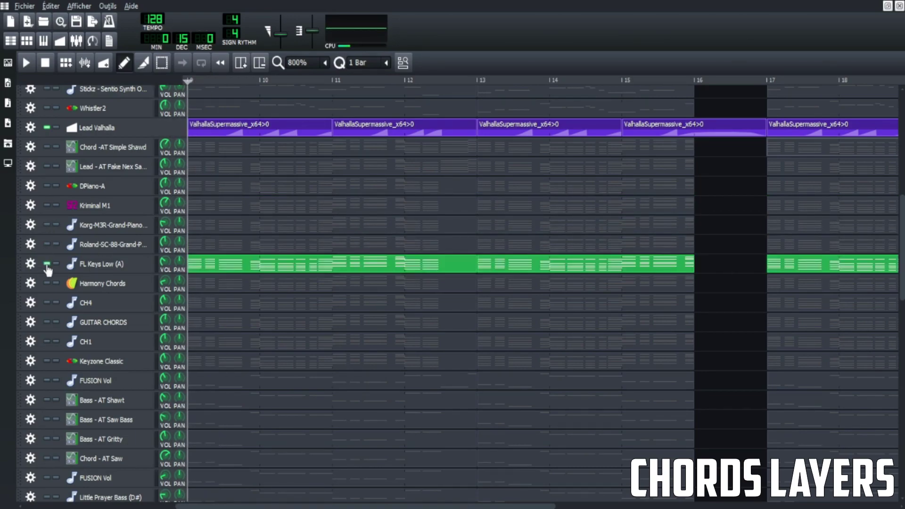
{"action": "key", "text": "space"}
{"action": "left_click", "coordinate": [47, 263]}
{"action": "key", "text": "space"}
Audition the Harmony Chords and CH4 layers one at a time, muting each again
{"action": "left_click", "coordinate": [47, 283]}
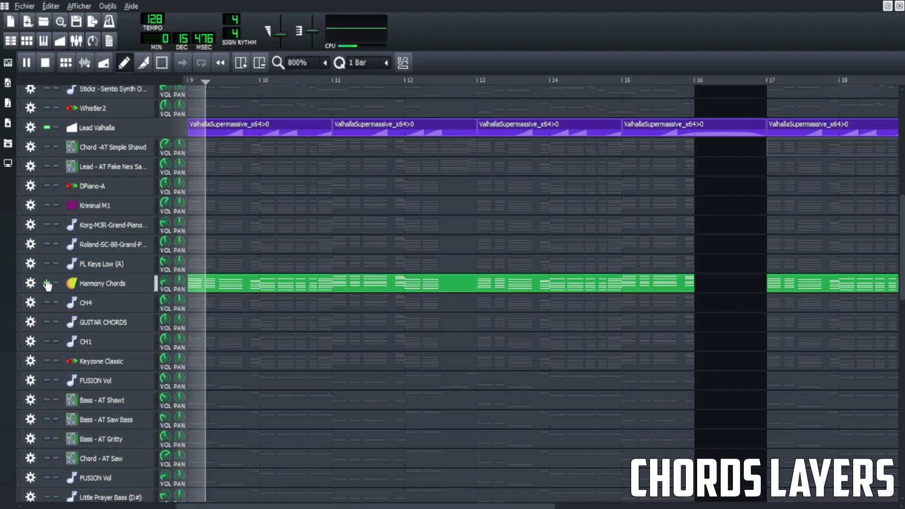
{"action": "key", "text": "space"}
{"action": "left_click", "coordinate": [47, 283]}
{"action": "left_click", "coordinate": [47, 303]}
{"action": "key", "text": "space"}
{"action": "key", "text": "space"}
{"action": "left_click", "coordinate": [47, 303]}
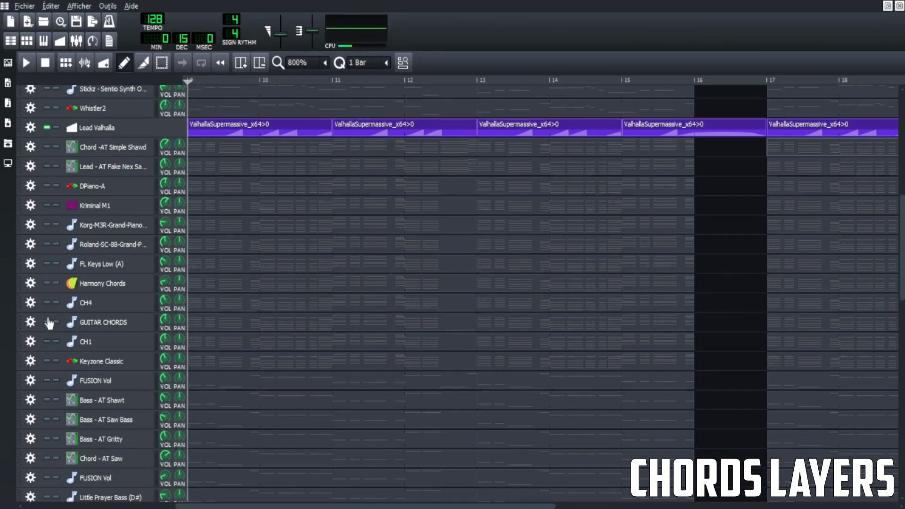
Audition the GUITAR CHORDS layer by itself from bar 9 and mute it again
{"action": "left_click", "coordinate": [47, 322]}
{"action": "key", "text": "space"}
{"action": "key", "text": "space"}
{"action": "left_click", "coordinate": [47, 322]}
Audition the CH1 and Keyzone Classic chord layers one at a time
{"action": "left_click", "coordinate": [47, 341]}
{"action": "key", "text": "space"}
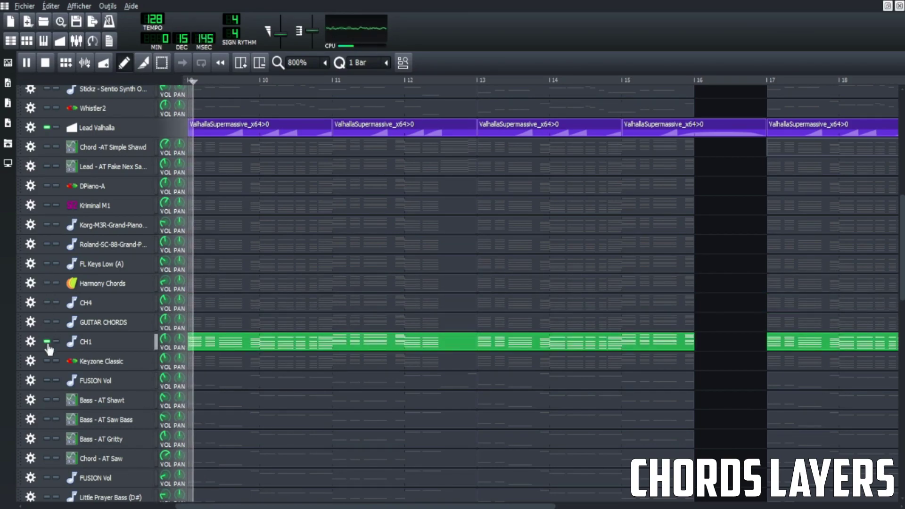
{"action": "key", "text": "space"}
{"action": "left_click", "coordinate": [47, 342]}
{"action": "left_click", "coordinate": [47, 361]}
{"action": "key", "text": "space"}
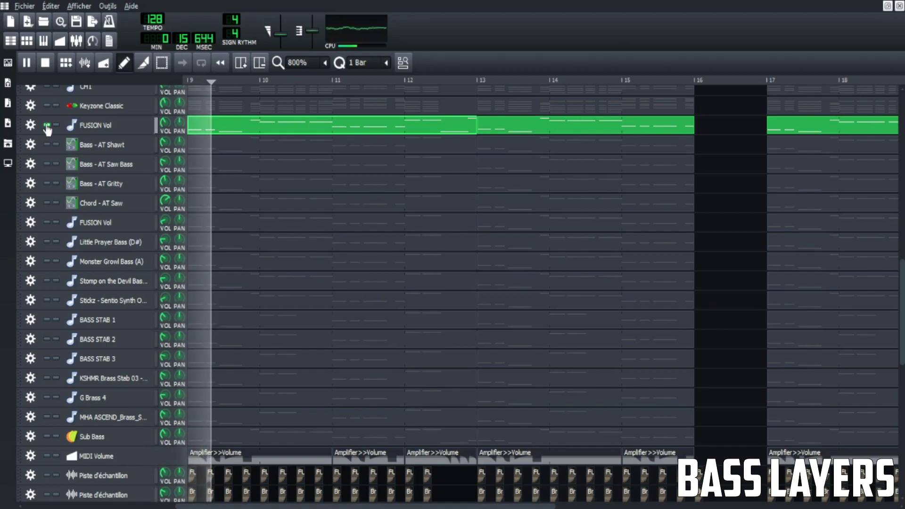
Stop the upper FUSION Vol bass and audition the Bass - AT Shawt and Bass - AT Saw Bass layers separately
{"action": "key", "text": "space"}
{"action": "left_click", "coordinate": [48, 145]}
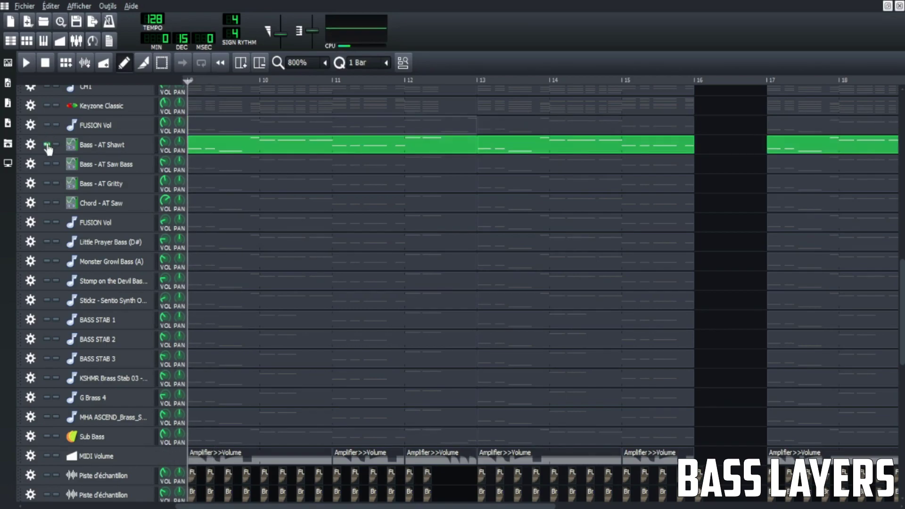
{"action": "key", "text": "space"}
{"action": "left_click", "coordinate": [47, 164]}
{"action": "key", "text": "space"}
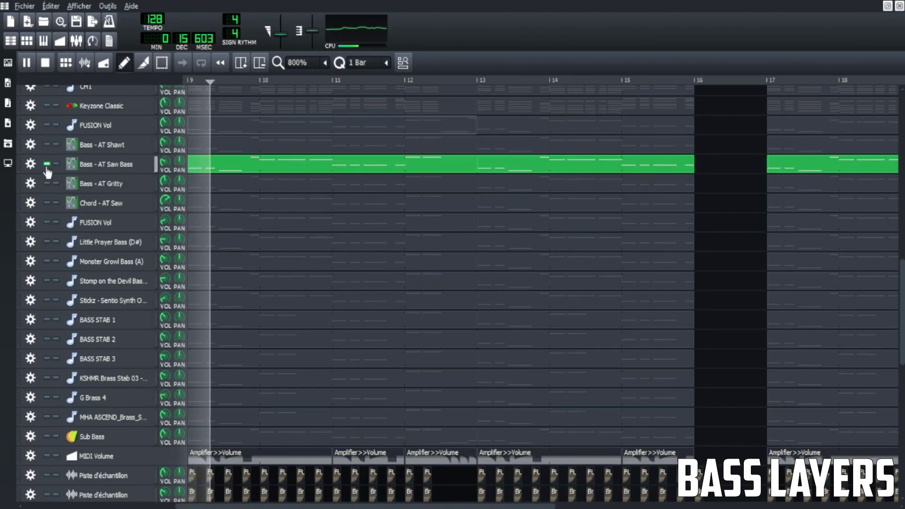
{"action": "key", "text": "space"}
Audition the Bass - AT Gritty and Chord - AT Saw bass layers one at a time
{"action": "left_click", "coordinate": [47, 184]}
{"action": "key", "text": "space"}
{"action": "key", "text": "space"}
{"action": "left_click", "coordinate": [47, 203]}
{"action": "key", "text": "space"}
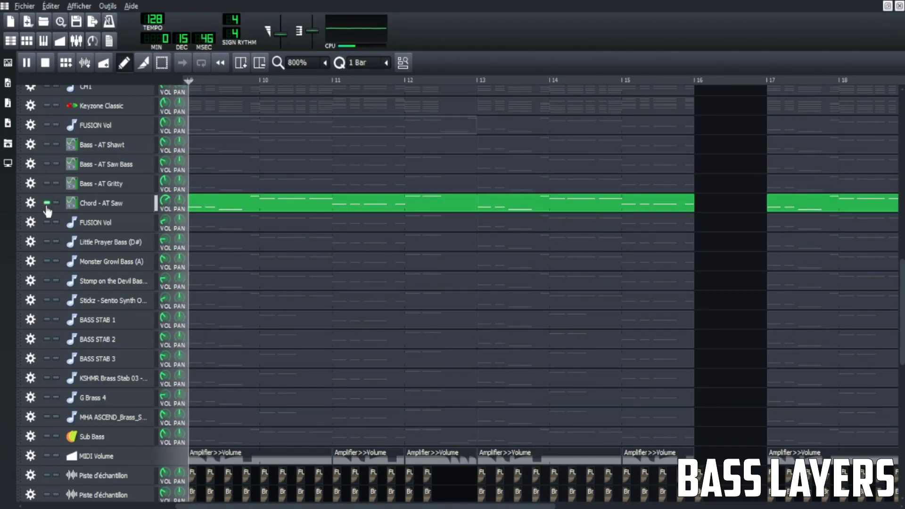
{"action": "key", "text": "space"}
Audition the lower FUSION Vol and Little Prayer Bass (D#) layers one at a time
{"action": "left_click", "coordinate": [47, 222]}
{"action": "key", "text": "space"}
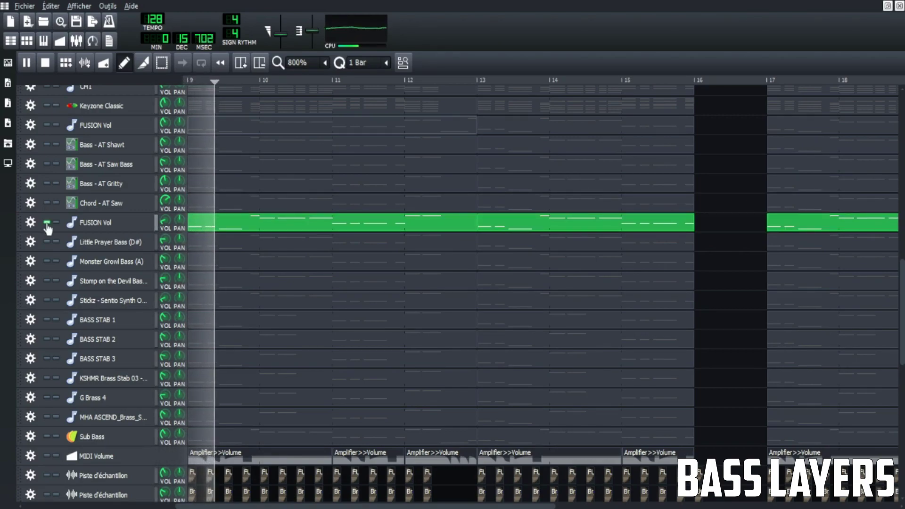
{"action": "key", "text": "space"}
{"action": "left_click", "coordinate": [47, 241]}
{"action": "key", "text": "space"}
{"action": "key", "text": "space"}
Audition the Monster Growl Bass (A) and Stomp on the Devil bass layers one at a time
{"action": "left_click", "coordinate": [47, 261]}
{"action": "key", "text": "space"}
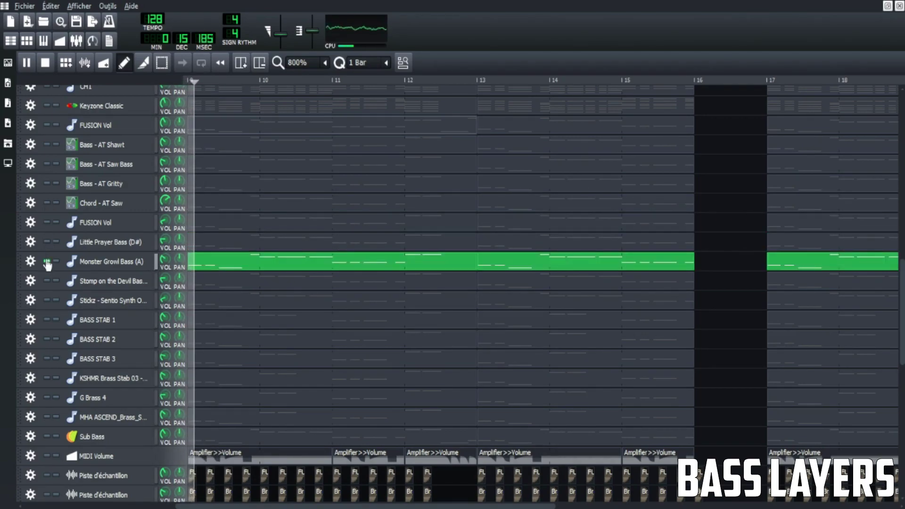
{"action": "key", "text": "space"}
{"action": "left_click", "coordinate": [46, 280]}
{"action": "key", "text": "space"}
{"action": "key", "text": "space"}
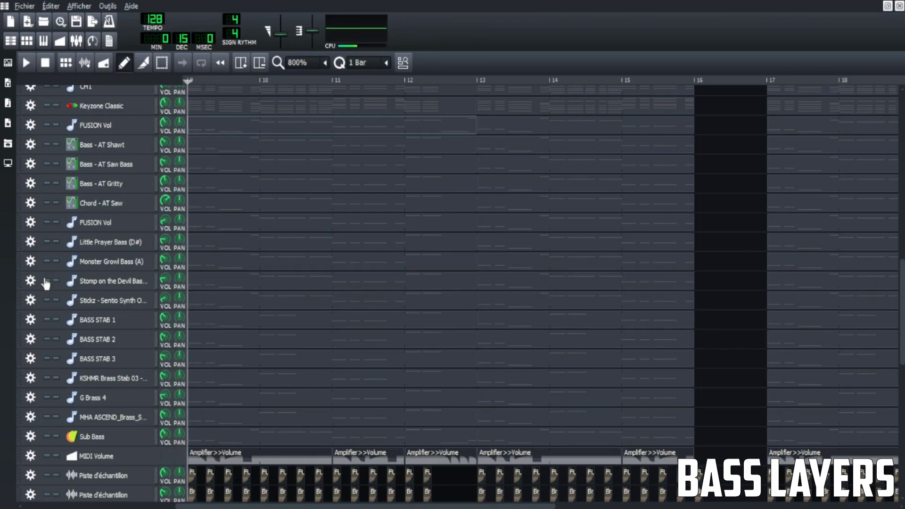
Audition the Stickz - Sentio Synth bass layer above BASS STAB 1 by itself
{"action": "left_click", "coordinate": [47, 300]}
{"action": "key", "text": "space"}
{"action": "left_click", "coordinate": [46, 300]}
{"action": "key", "text": "space"}
{"action": "left_click", "coordinate": [46, 300]}
{"action": "key", "text": "space"}
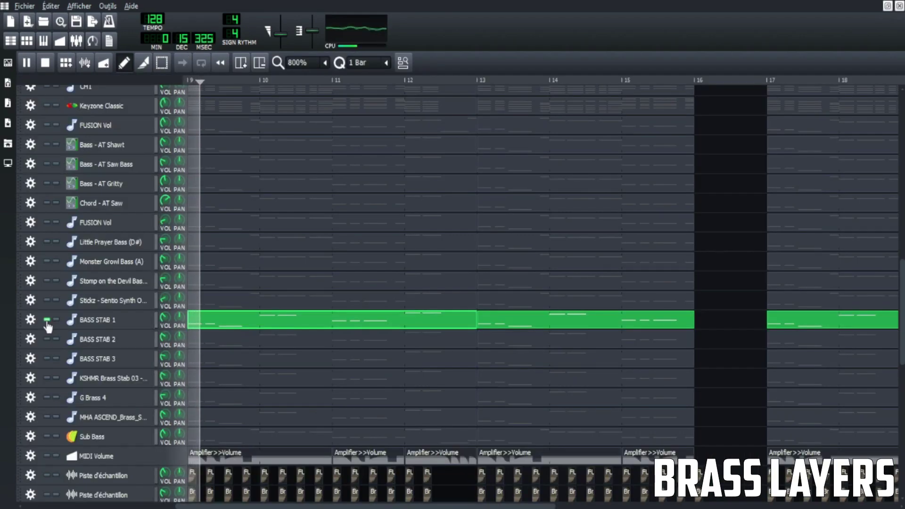
Stop BASS STAB 1 and audition the BASS STAB 2 and BASS STAB 3 brass layers one at a time
{"action": "key", "text": "space"}
{"action": "key", "text": "space"}
{"action": "key", "text": "space"}
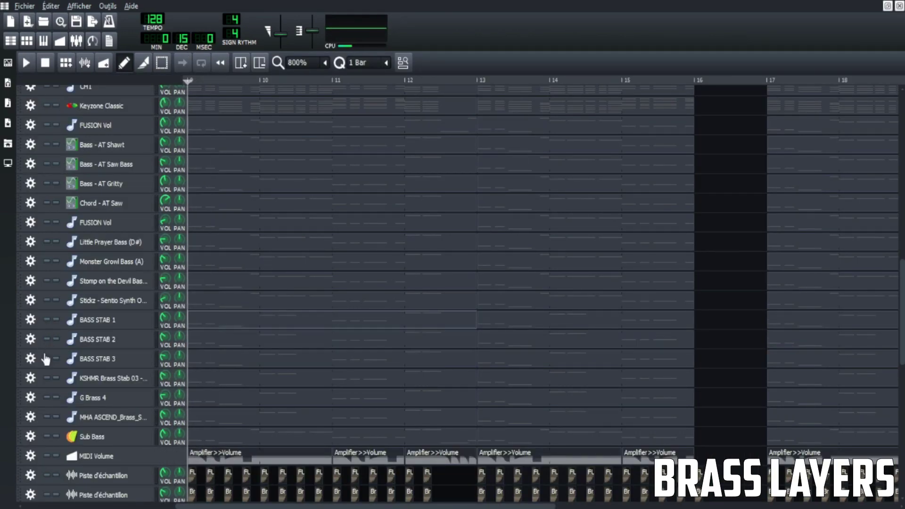
{"action": "left_click", "coordinate": [46, 358]}
{"action": "key", "text": "space"}
Audition the KSHMR Brass Stab 03 and G Brass 4 layers one at a time
{"action": "left_click", "coordinate": [47, 378]}
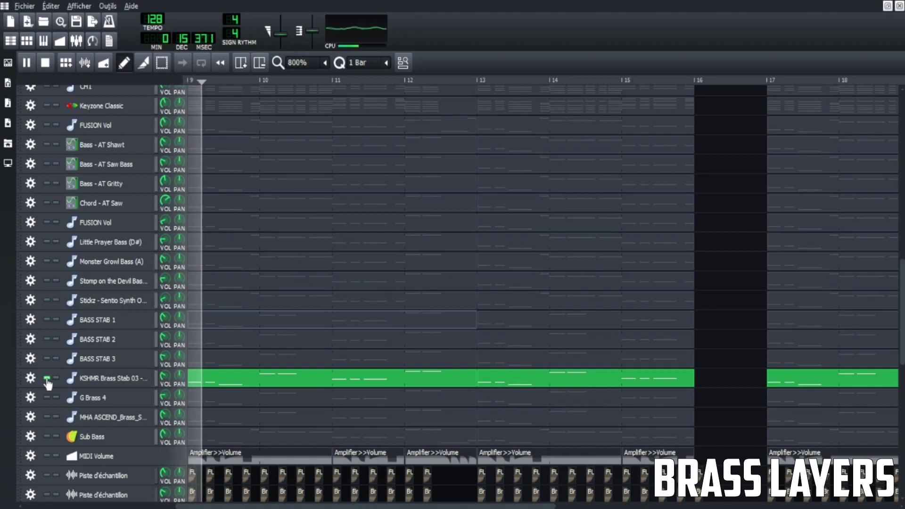
{"action": "key", "text": "space"}
{"action": "left_click", "coordinate": [46, 397]}
{"action": "key", "text": "space"}
{"action": "key", "text": "space"}
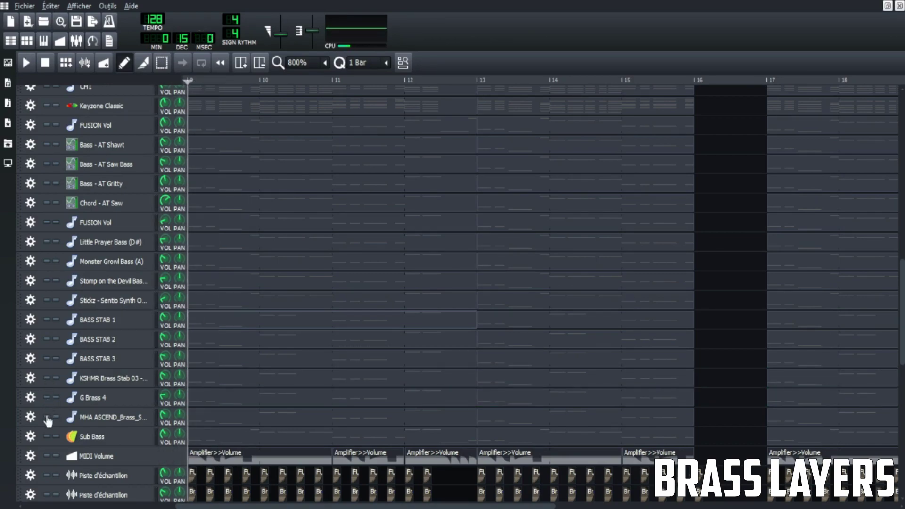
Audition the MHA ASCEND_Brass layer and toggle the G Brass 4 and BASS STAB 1 tracks
{"action": "left_click", "coordinate": [47, 418]}
{"action": "key", "text": "space"}
{"action": "key", "text": "space"}
{"action": "left_click", "coordinate": [47, 398], "text": "ctrl"}
{"action": "key", "text": "space"}
{"action": "left_click", "coordinate": [47, 320], "text": "shift"}
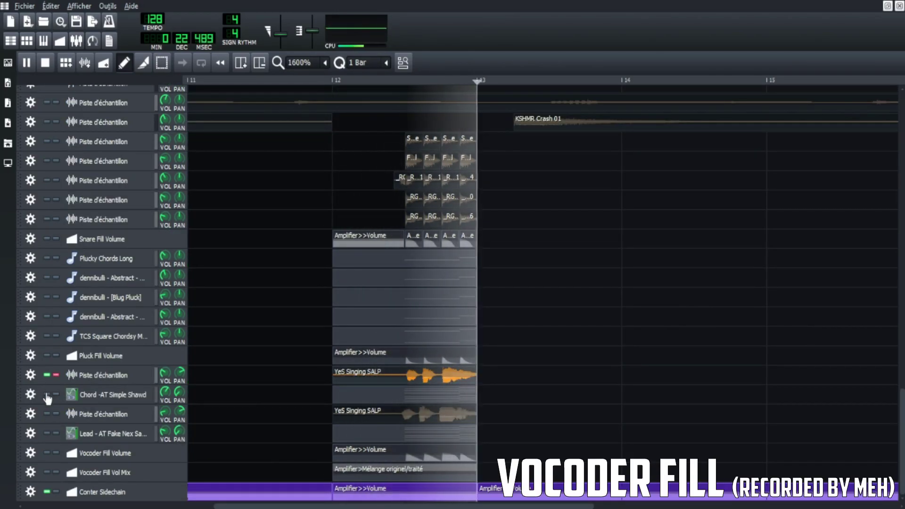
Solo the second YeS Singing SALP sample track and audition the Lead - AT Fake Nex track in the vocoder fill
{"action": "left_click", "coordinate": [56, 414]}
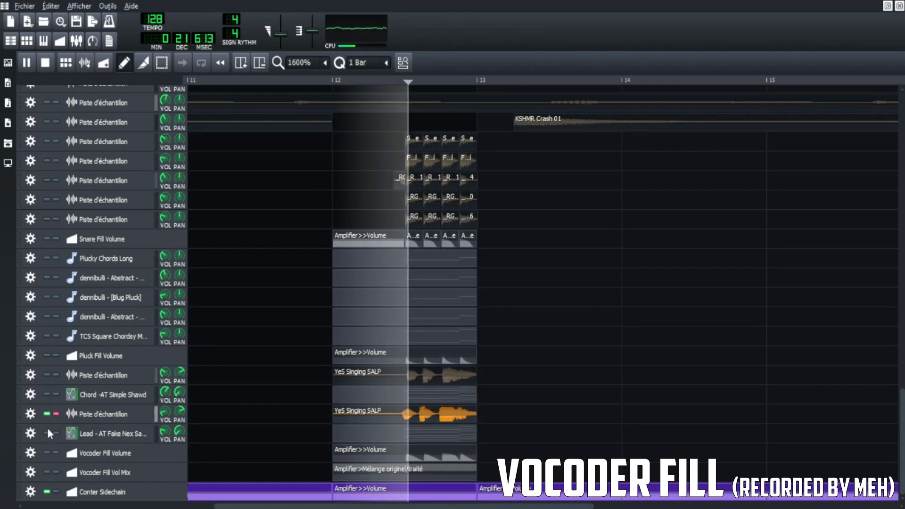
{"action": "left_click", "coordinate": [47, 434]}
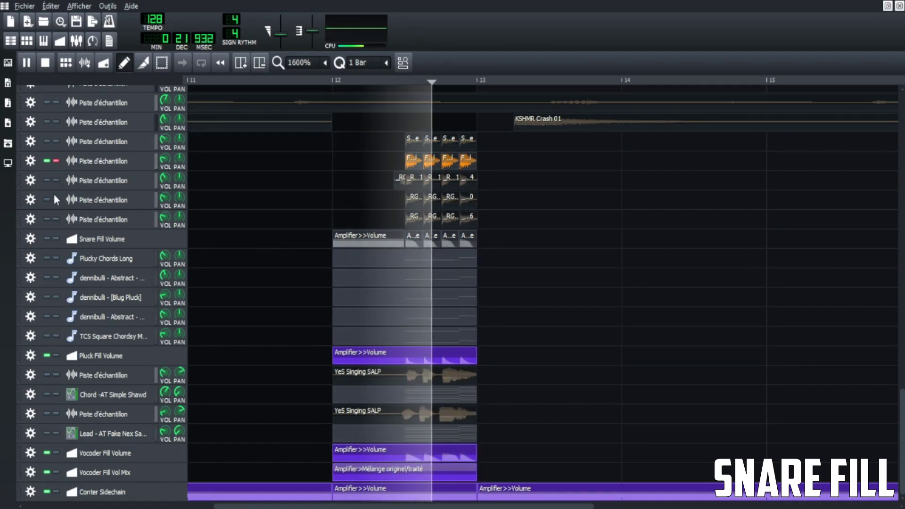
Solo the fourth snare fill sample track and the lower FUSION Vol clap track in turn during playback
{"action": "left_click", "coordinate": [56, 200]}
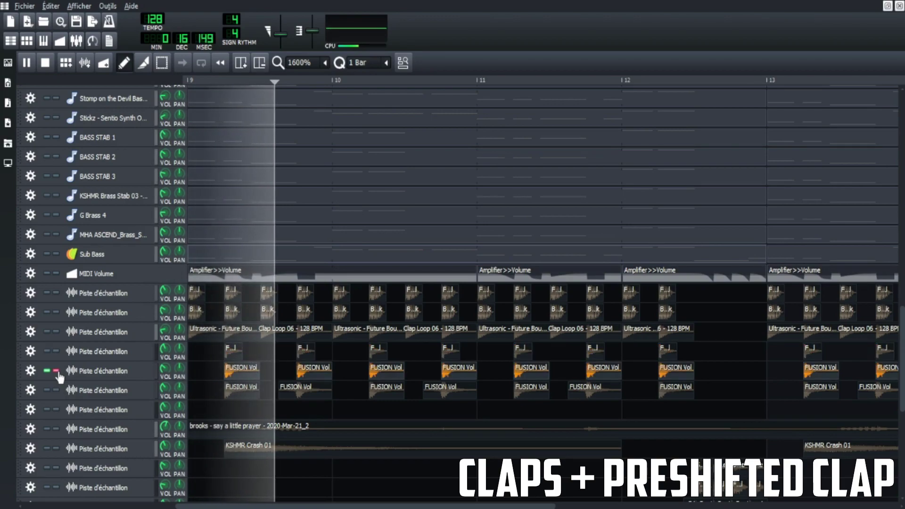
{"action": "left_click", "coordinate": [56, 391]}
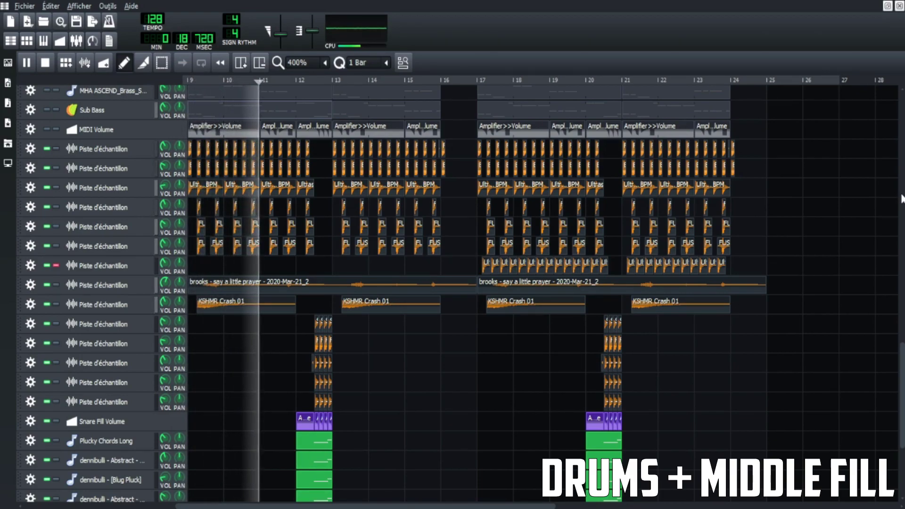
Review the drum and middle fill tracks during playback and unmute the Sidechain Volume automation track
{"action": "scroll", "coordinate": [901, 198], "scroll_direction": "down", "scroll_amount": 5}
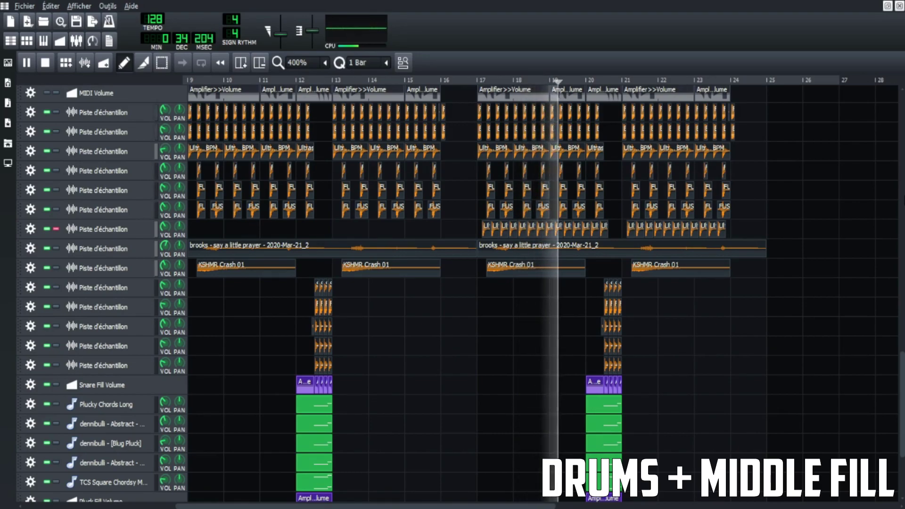
{"action": "scroll", "coordinate": [471, 283], "scroll_direction": "down", "scroll_amount": 5}
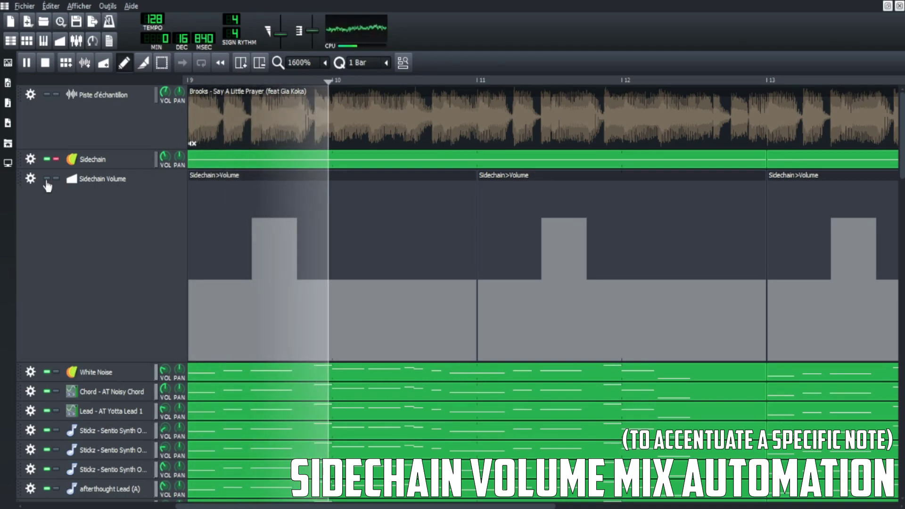
{"action": "left_click", "coordinate": [47, 179]}
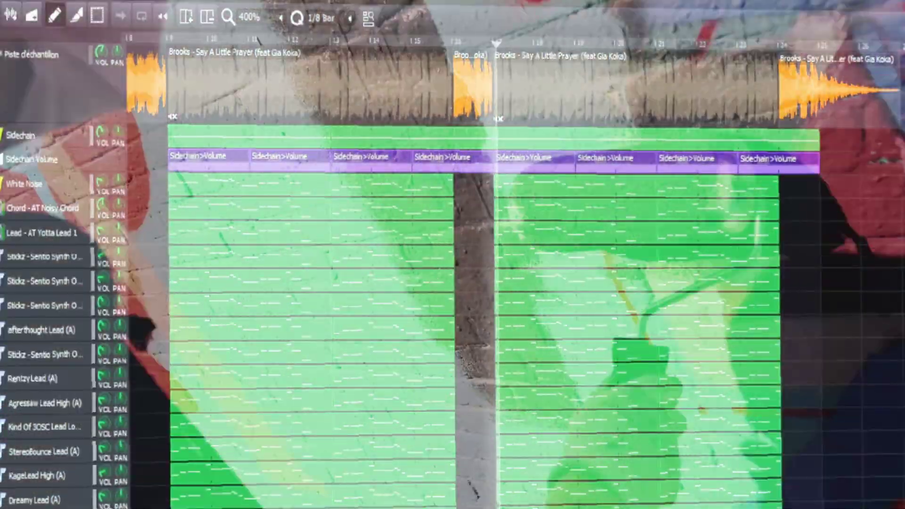
Look through the full arrangement during playback, from the lead tracks down to the vocoder fill and back up to the reference track
{"action": "scroll", "coordinate": [472, 283], "scroll_direction": "down", "scroll_amount": 8}
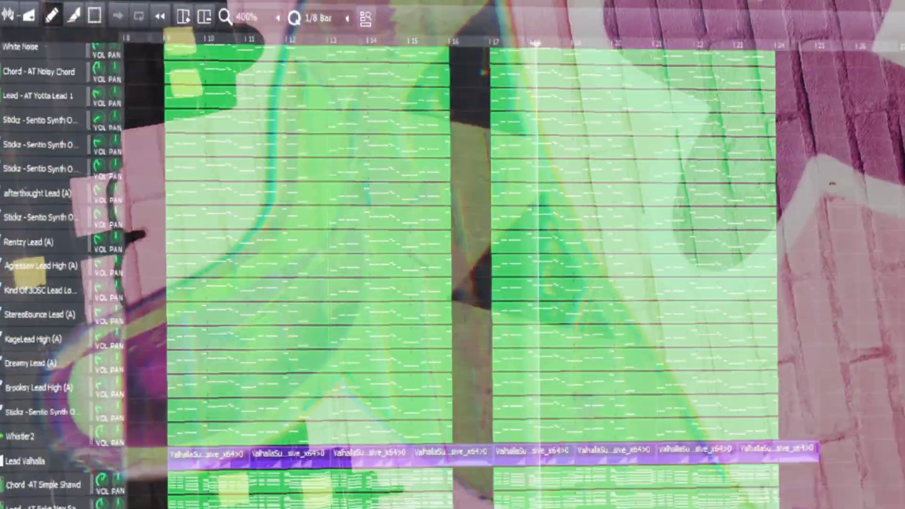
{"action": "scroll", "coordinate": [471, 283], "scroll_direction": "down", "scroll_amount": 15}
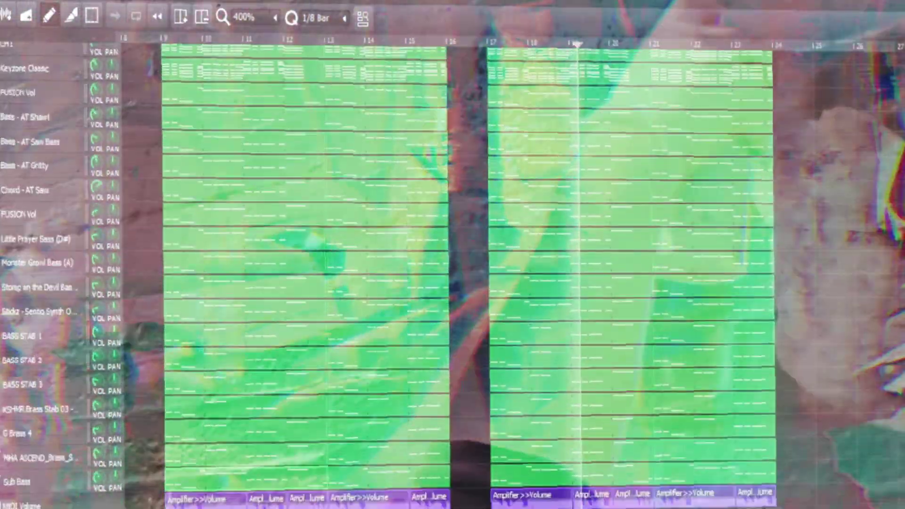
{"action": "scroll", "coordinate": [472, 283], "scroll_direction": "down", "scroll_amount": 13}
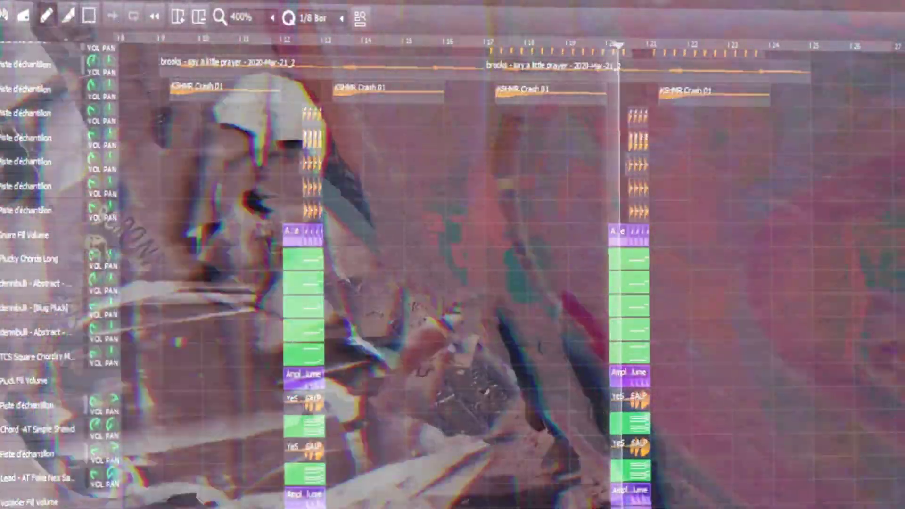
{"action": "scroll", "coordinate": [471, 283], "scroll_direction": "up", "scroll_amount": 13}
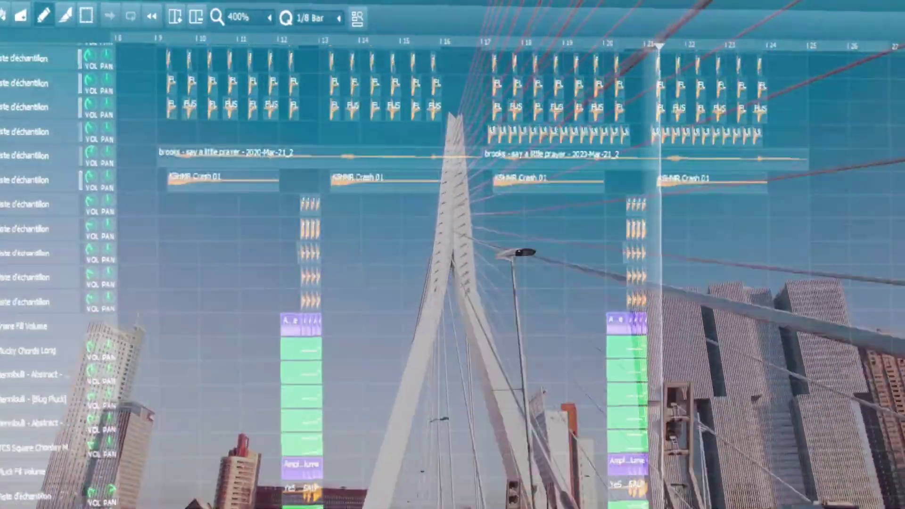
{"action": "scroll", "coordinate": [472, 283], "scroll_direction": "up", "scroll_amount": 15}
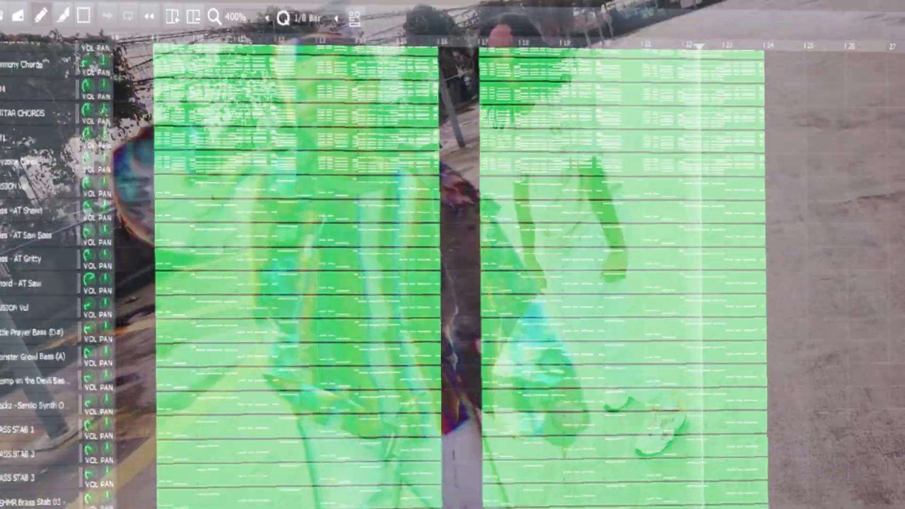
{"action": "scroll", "coordinate": [471, 283], "scroll_direction": "up", "scroll_amount": 11}
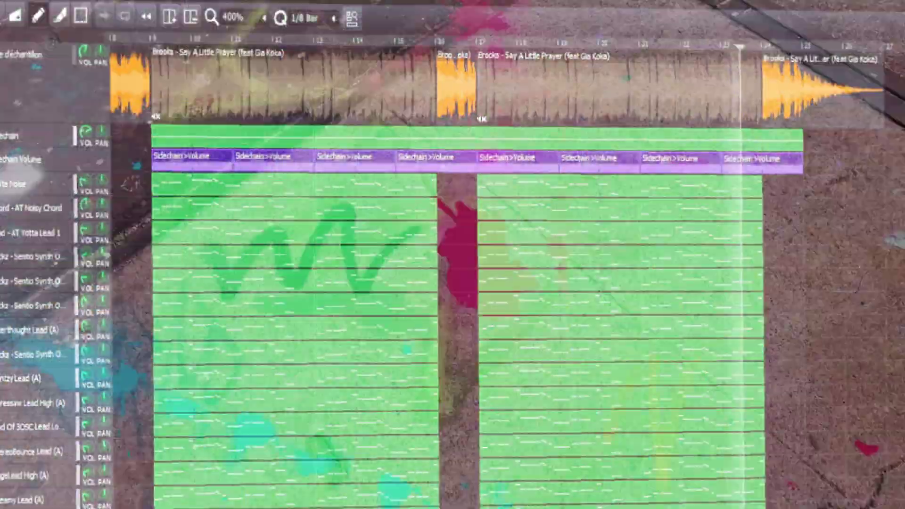